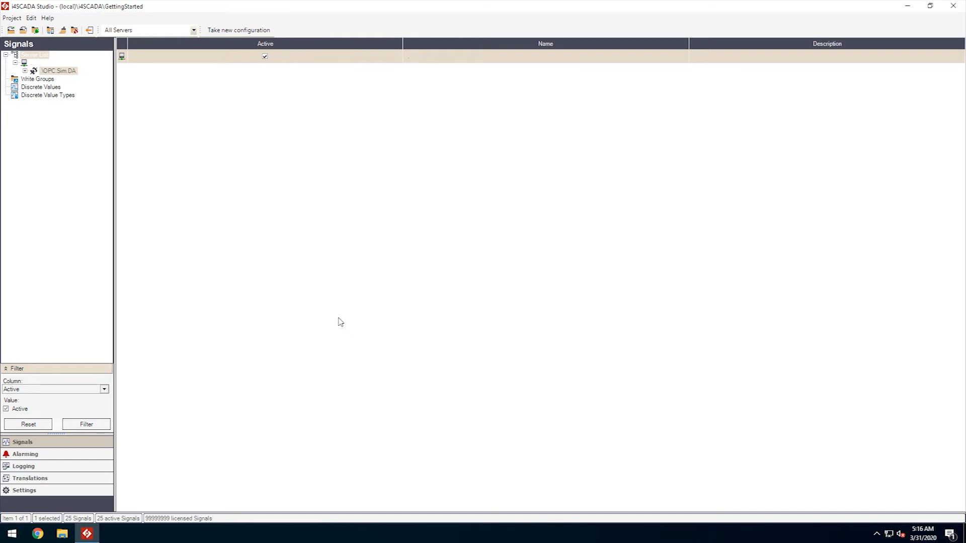
# - Add a new SIMATIC Connector to the local server in the signals tree
pyautogui.click(29, 62)
pyautogui.rightClick(29, 62)
pyautogui.moveTo(64, 84)
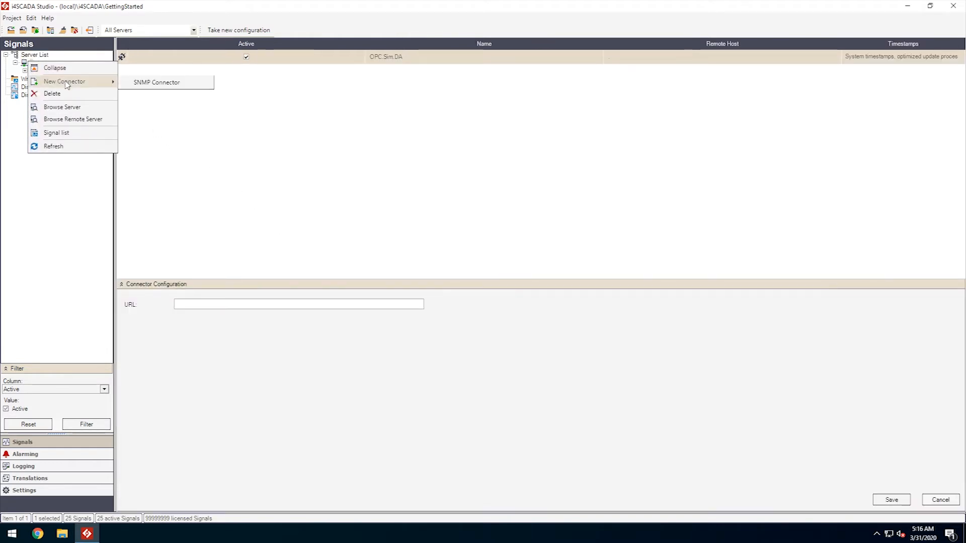
pyautogui.click(192, 146)
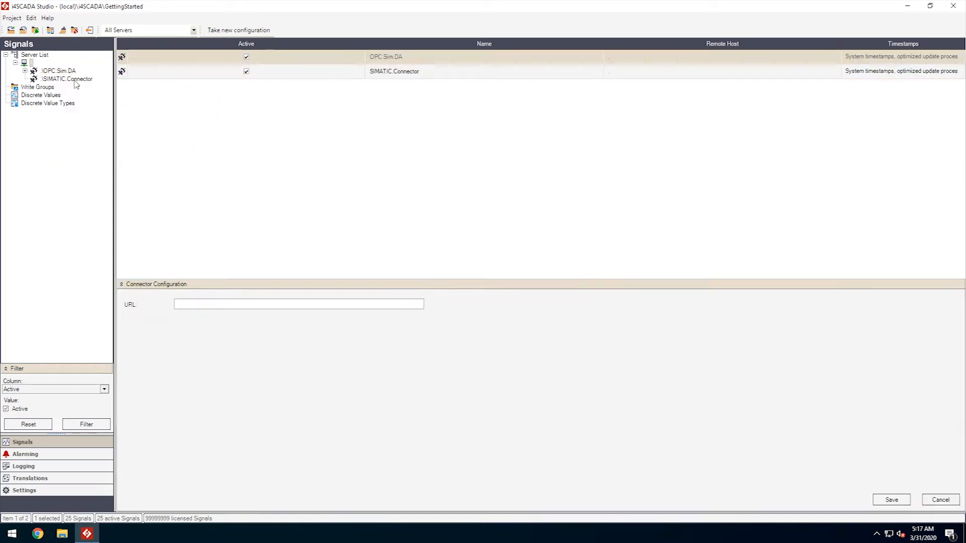
# - Open the configuration tool of the SIMATIC Connector and set Device 0 to S7-TCP/IP
pyautogui.click(76, 79)
pyautogui.rightClick(88, 82)
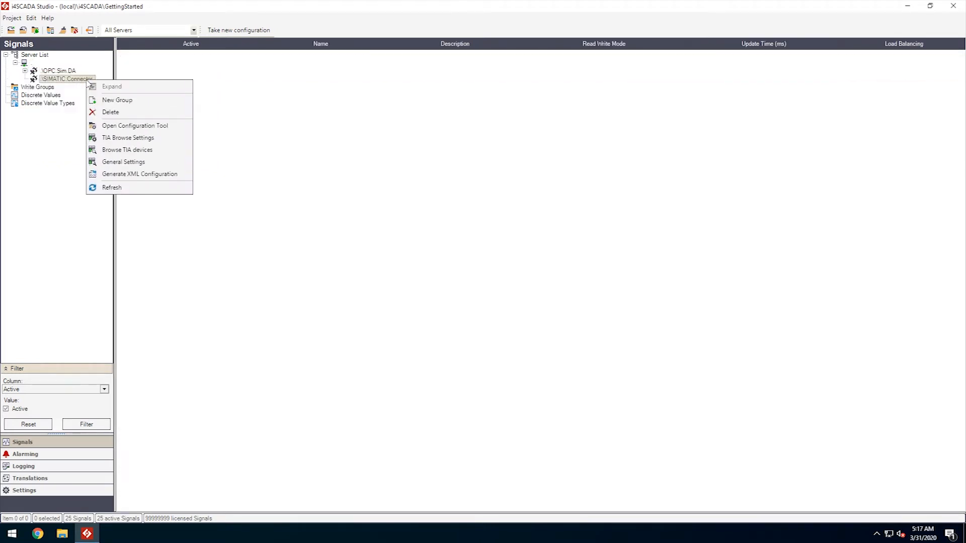
pyautogui.click(174, 129)
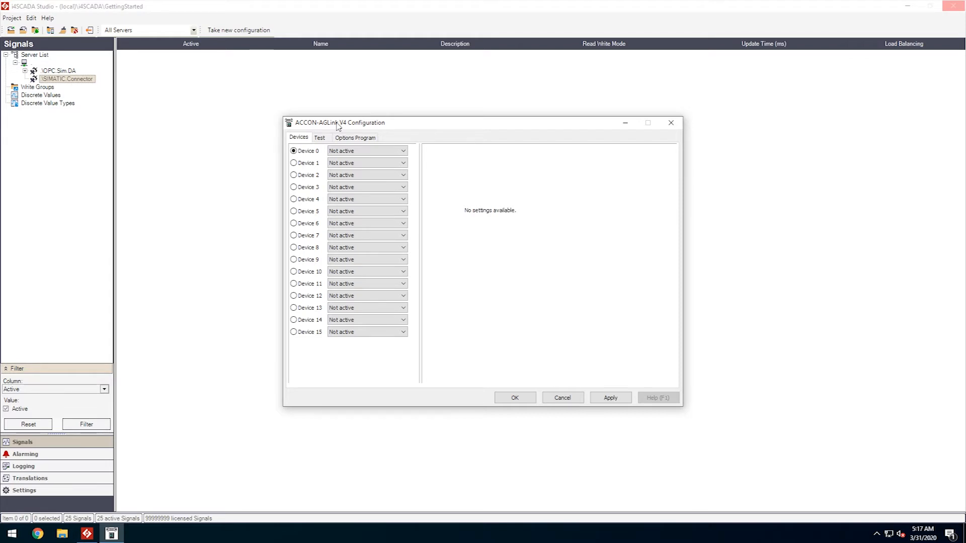
pyautogui.click(344, 151)
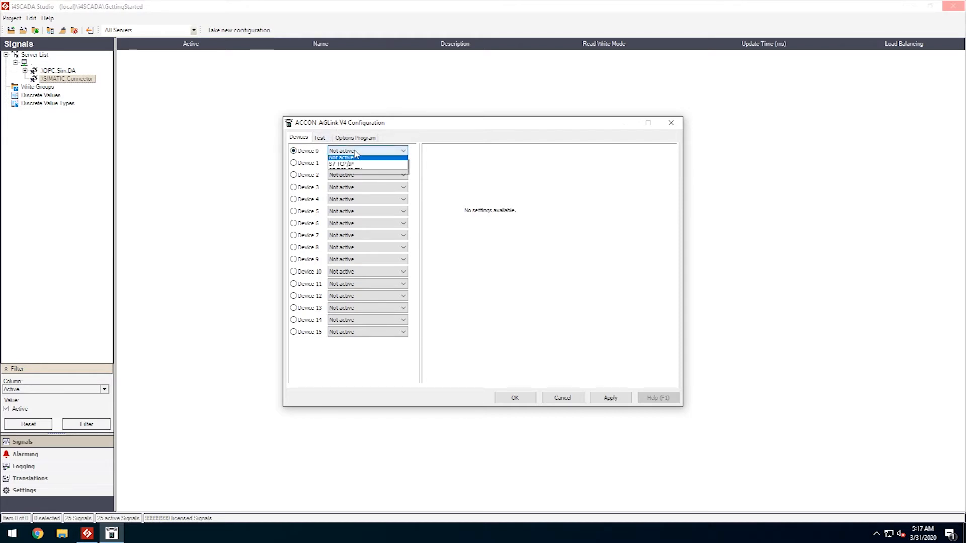
pyautogui.click(352, 173)
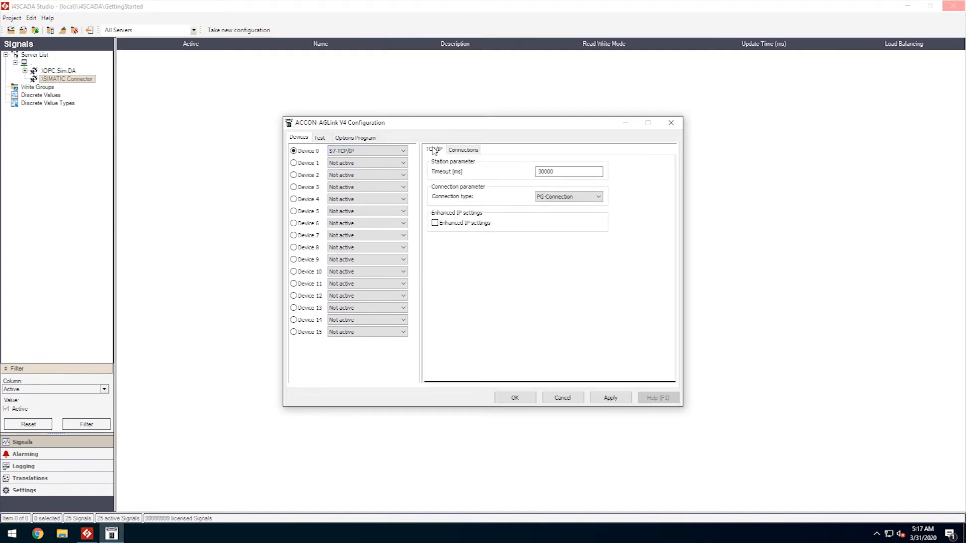
# - Add a Device 0 connection with PLC no. 1, IP address 127.0.0.1 and type S7-300/400, and apply the configuration
pyautogui.click(468, 153)
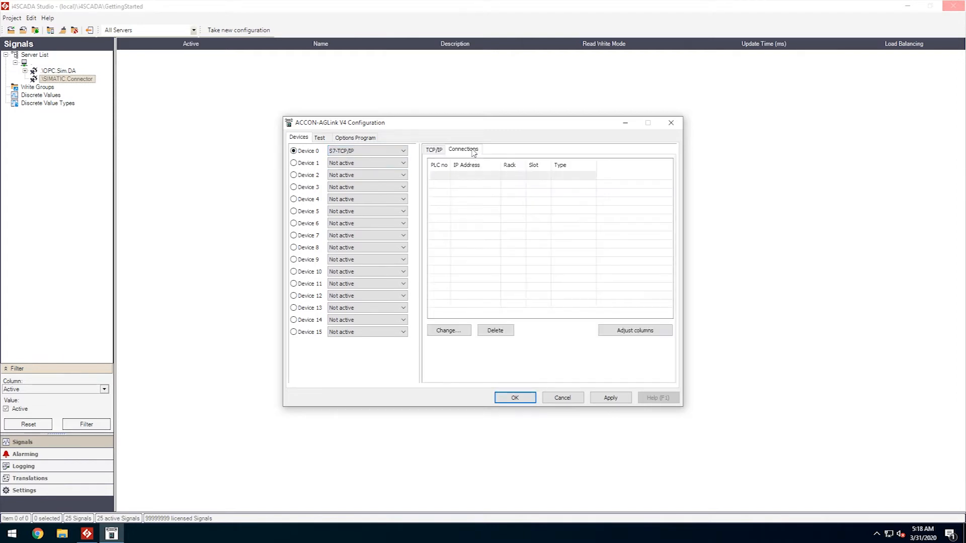
pyautogui.click(443, 179)
pyautogui.doubleClick(444, 180)
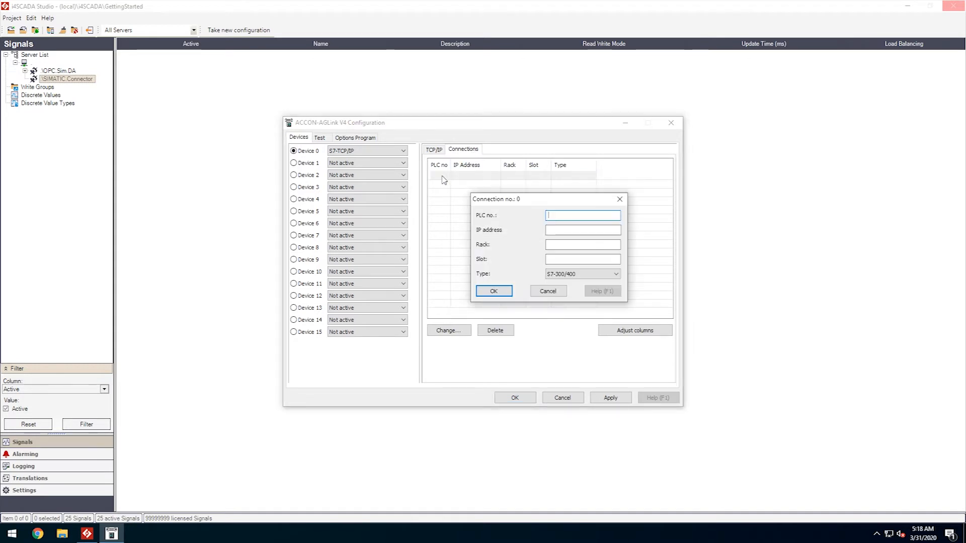
pyautogui.write('1')
pyautogui.click(557, 231)
pyautogui.write('127.0.0.1')
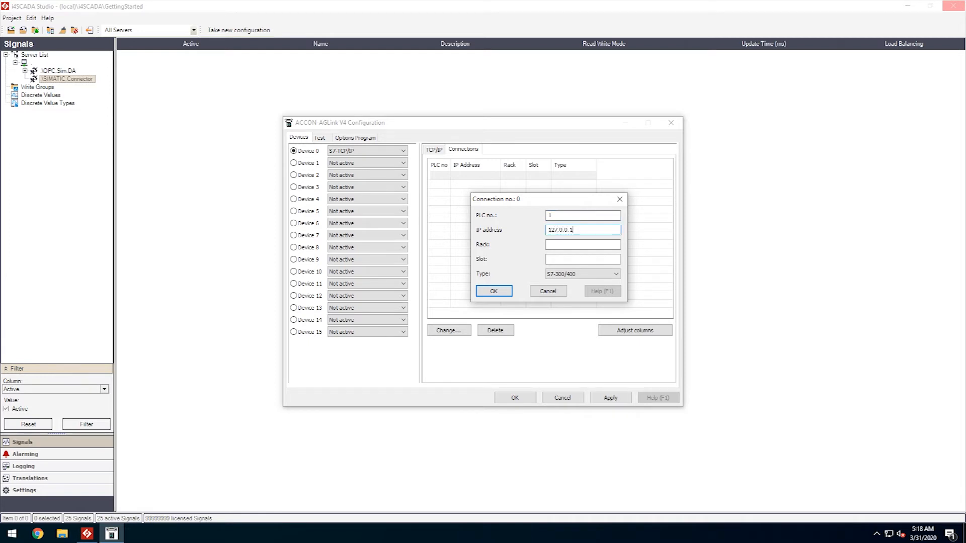
pyautogui.click(579, 275)
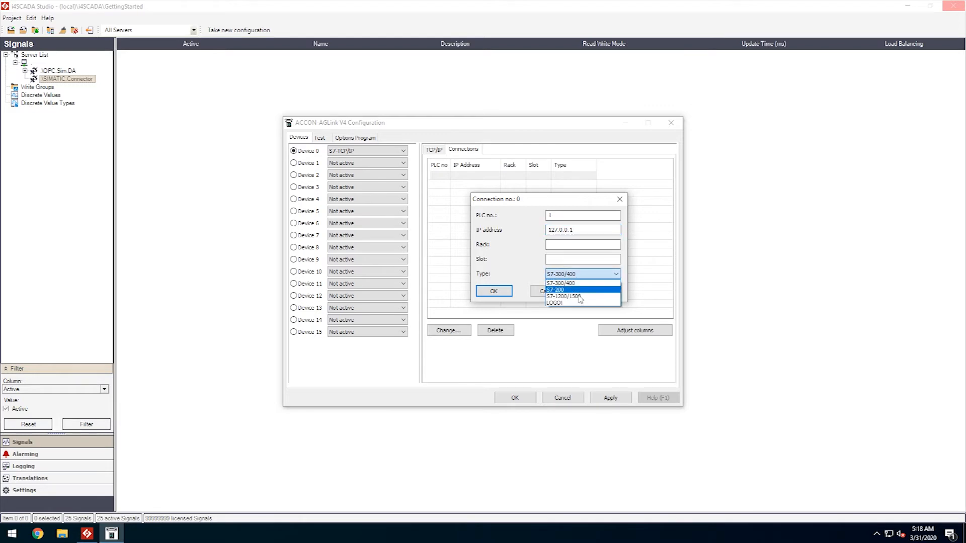
pyautogui.click(585, 283)
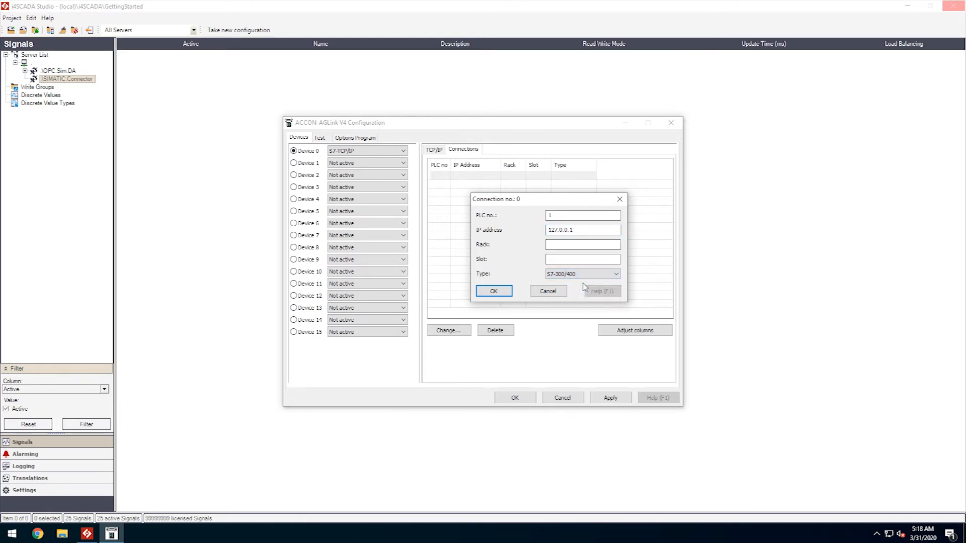
pyautogui.click(503, 292)
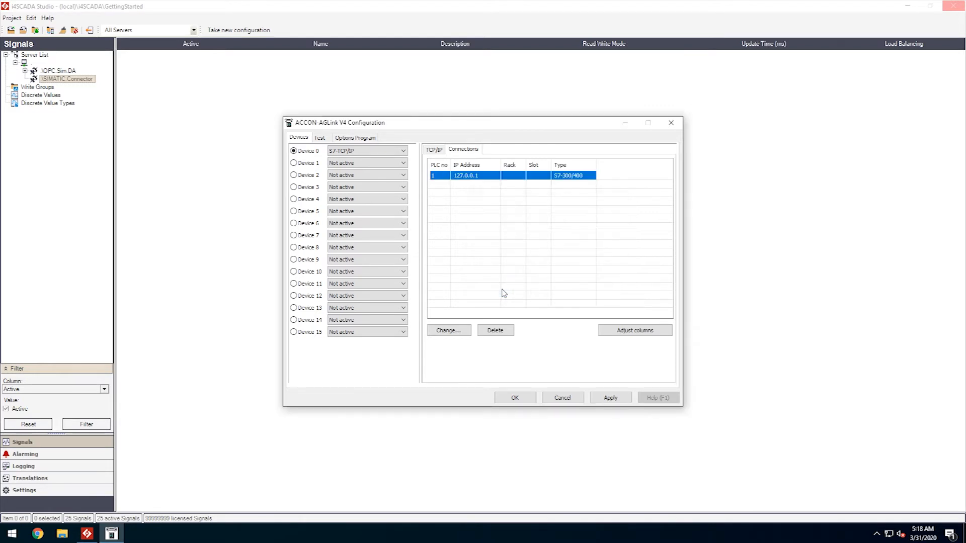
pyautogui.click(609, 397)
pyautogui.click(515, 398)
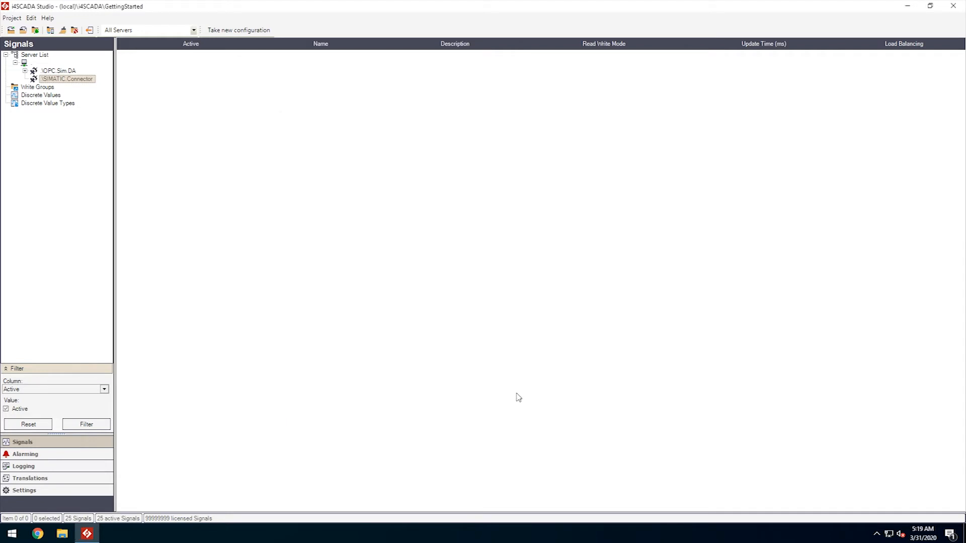
# - Generate the SIMATIC Connector's XML configuration and add a group named S7 TCP/IP under the connector
pyautogui.rightClick(88, 79)
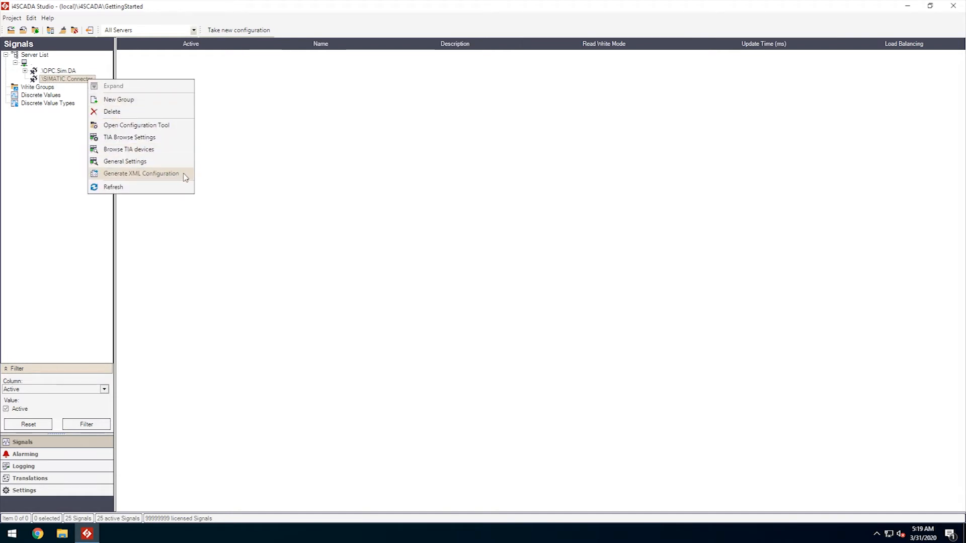
pyautogui.click(184, 174)
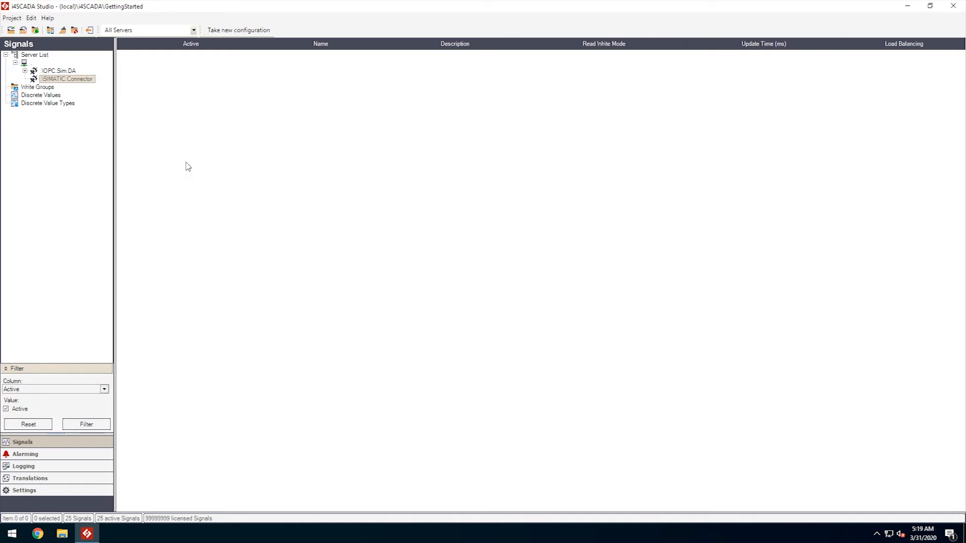
pyautogui.rightClick(79, 80)
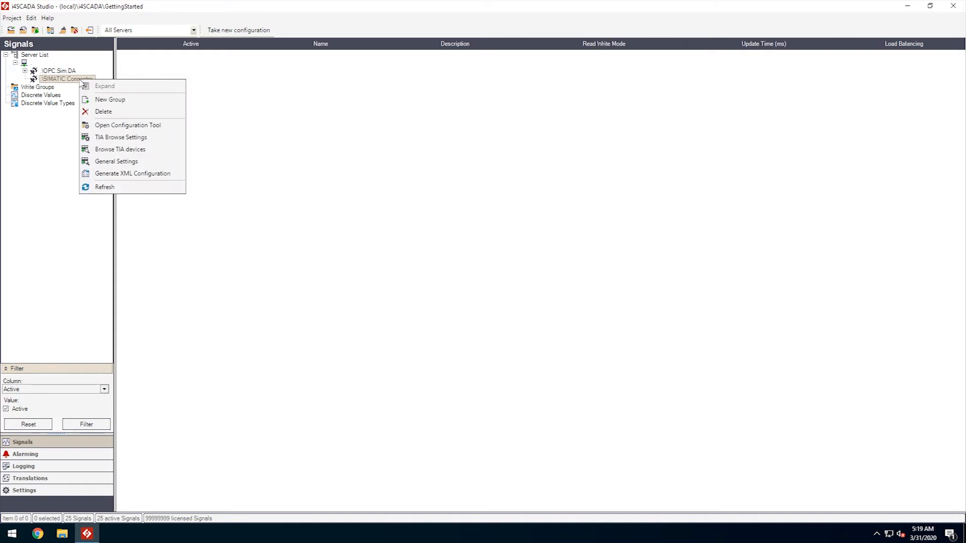
pyautogui.click(116, 100)
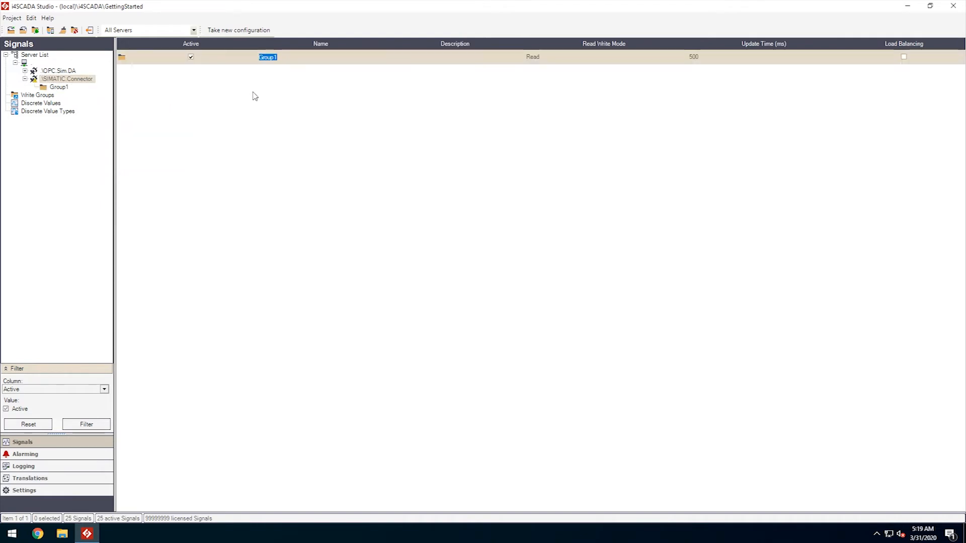
pyautogui.write('57 TCP/IP')
pyautogui.press('Return')
# - Create a signal in the S7 TCP/IP group named SIMATIC Signal 1, with description "Device 0, PLC 1, Data Type INT" and connector address 0.1/INT
pyautogui.click(63, 87)
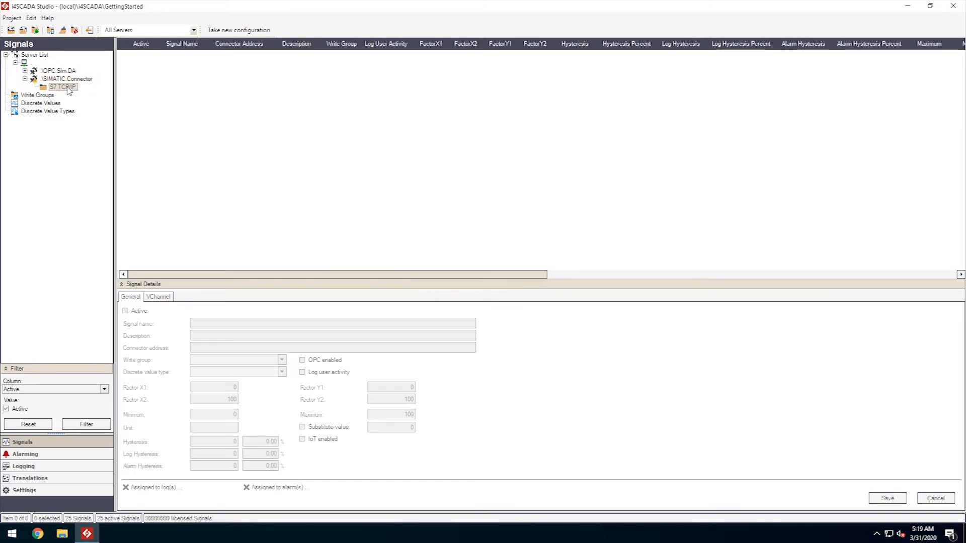
pyautogui.rightClick(210, 80)
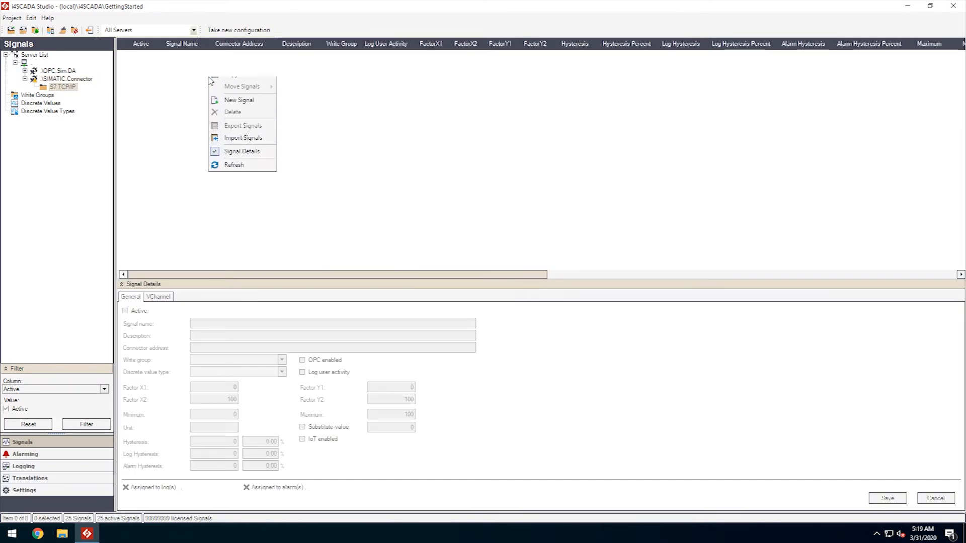
pyautogui.click(246, 122)
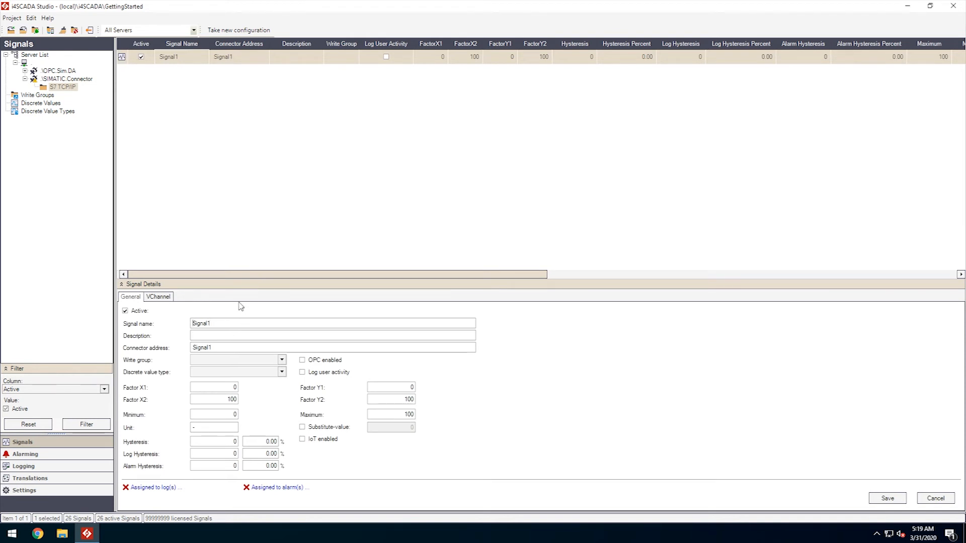
pyautogui.write('SIMATIC')
pyautogui.press('Tab')
pyautogui.write('Device 0, PLC 1')
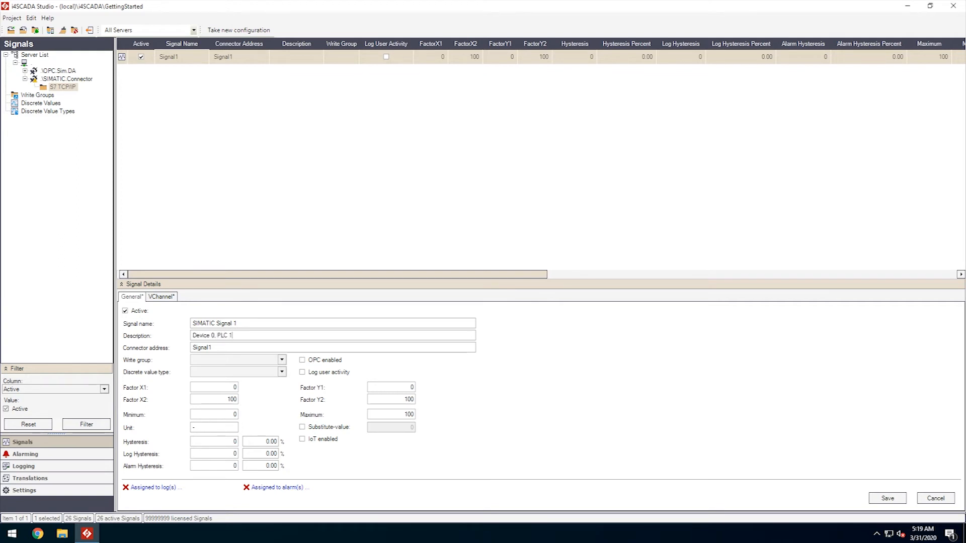
pyautogui.write(', Data Type INT')
pyautogui.doubleClick(245, 347)
pyautogui.write('0.1/INT')
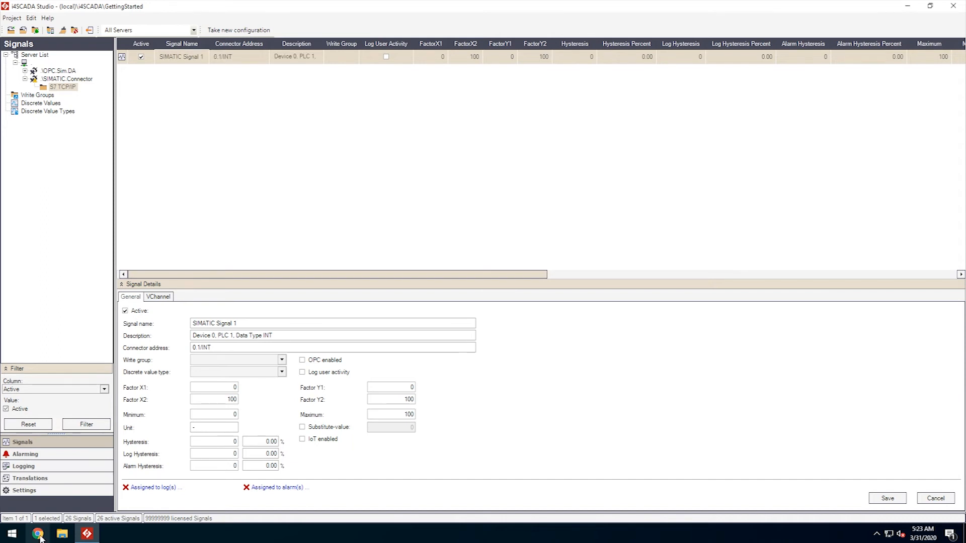
# - Switch to Chrome and consult the supported data types in the online SIMATIC Connector documentation
pyautogui.click(37, 533)
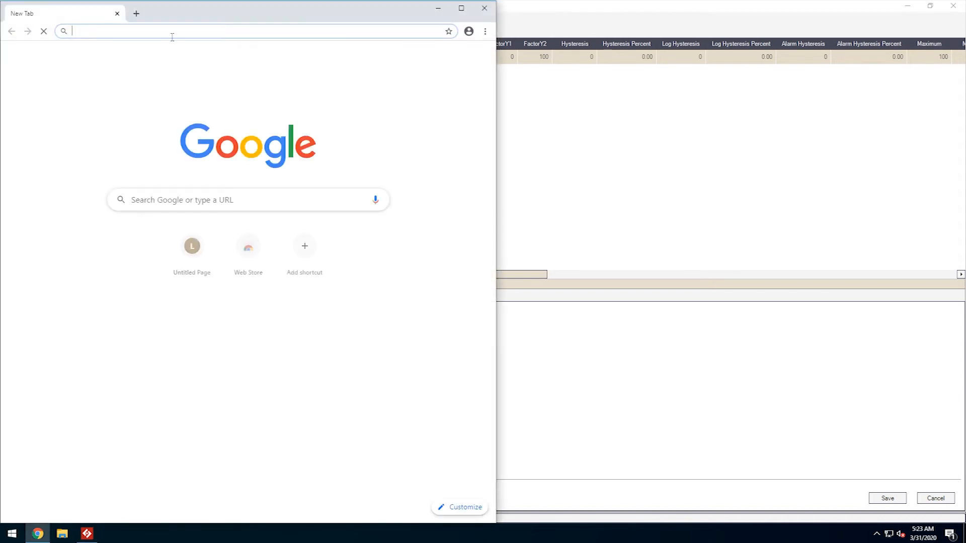
pyautogui.hotkey('ctrl', 'v')
pyautogui.press('Return')
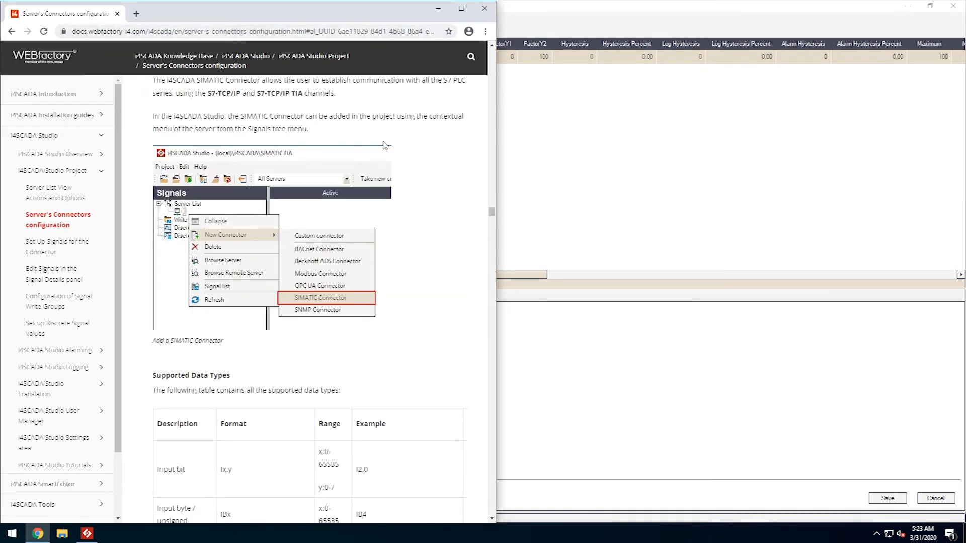
pyautogui.scroll(-2, 293, 158)
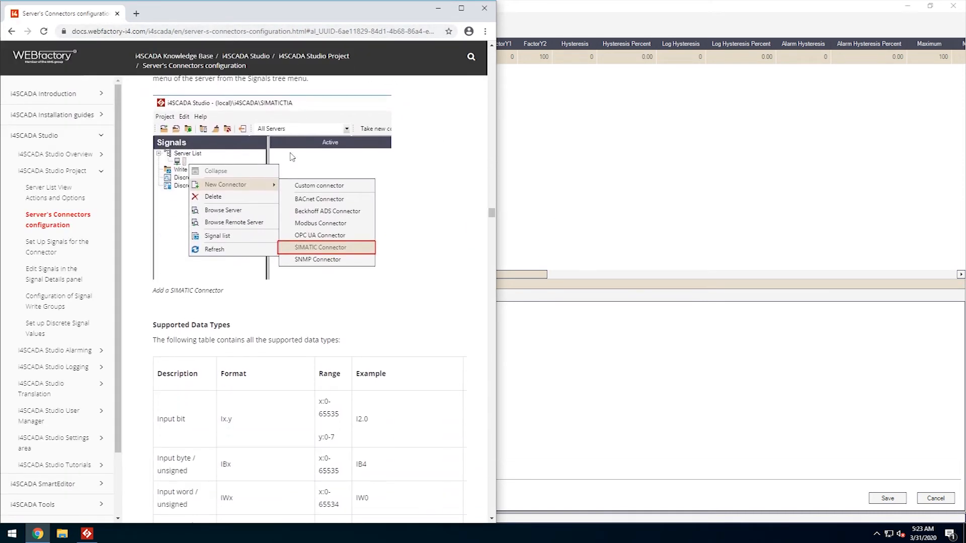
pyautogui.click(438, 8)
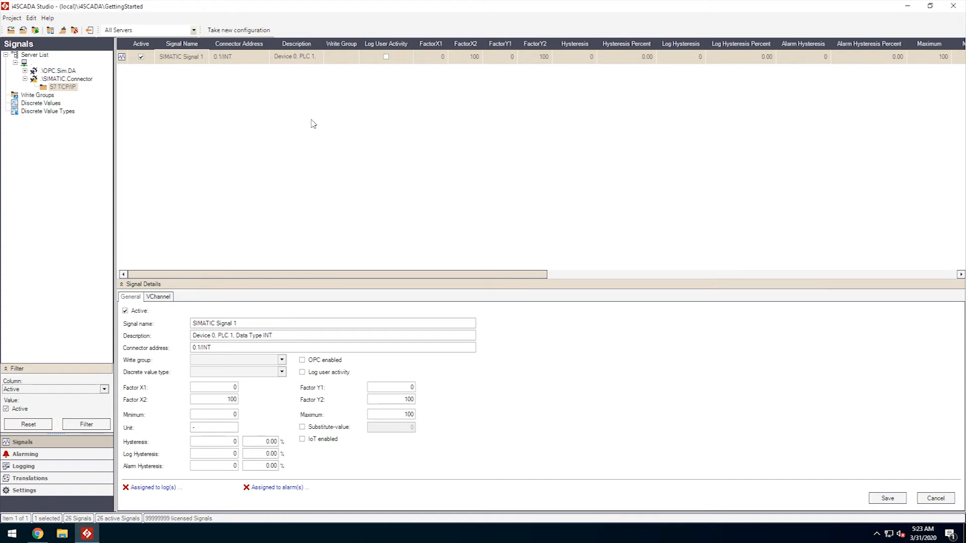
# - Reopen the SIMATIC Connector's configuration tool and set Device 1 to S7-TCP/IP TIA
pyautogui.click(78, 79)
pyautogui.rightClick(79, 81)
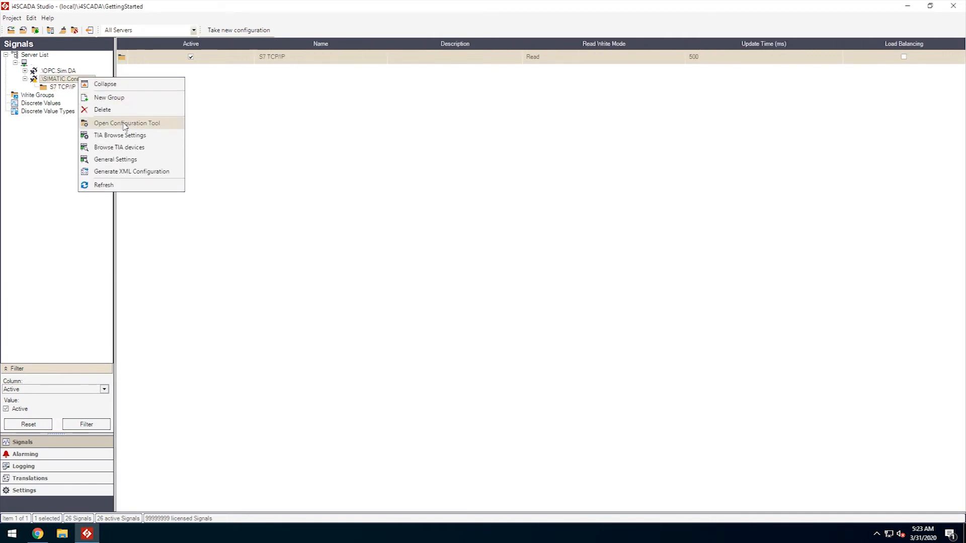
pyautogui.click(126, 124)
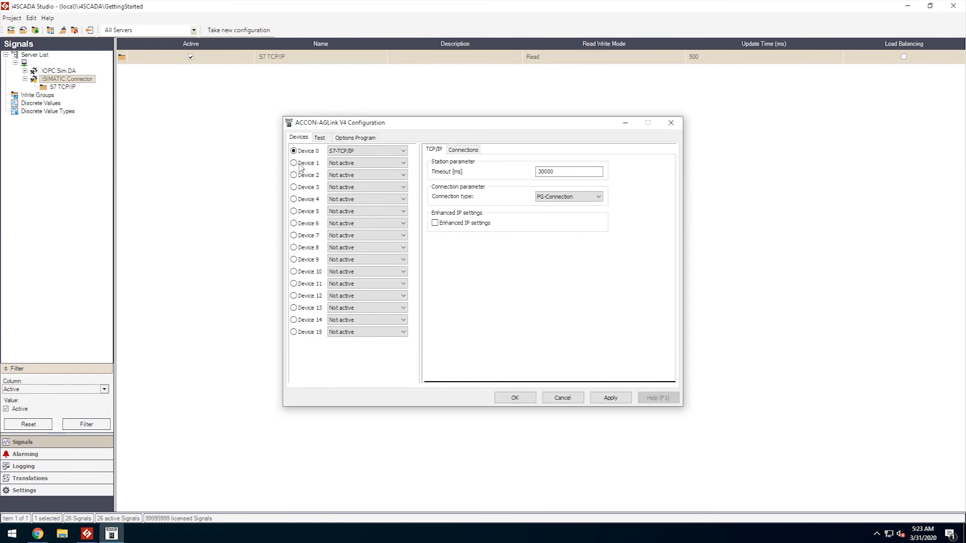
pyautogui.click(301, 166)
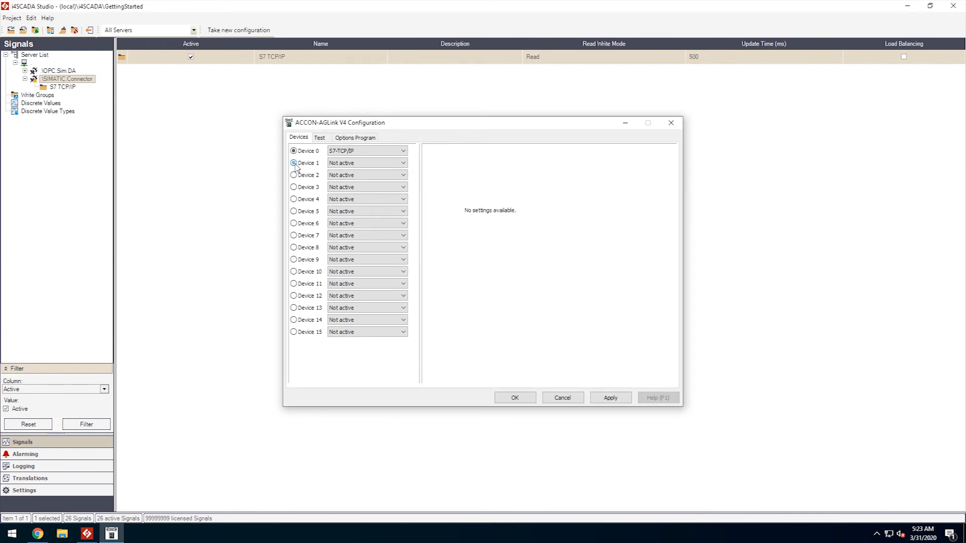
pyautogui.click(358, 166)
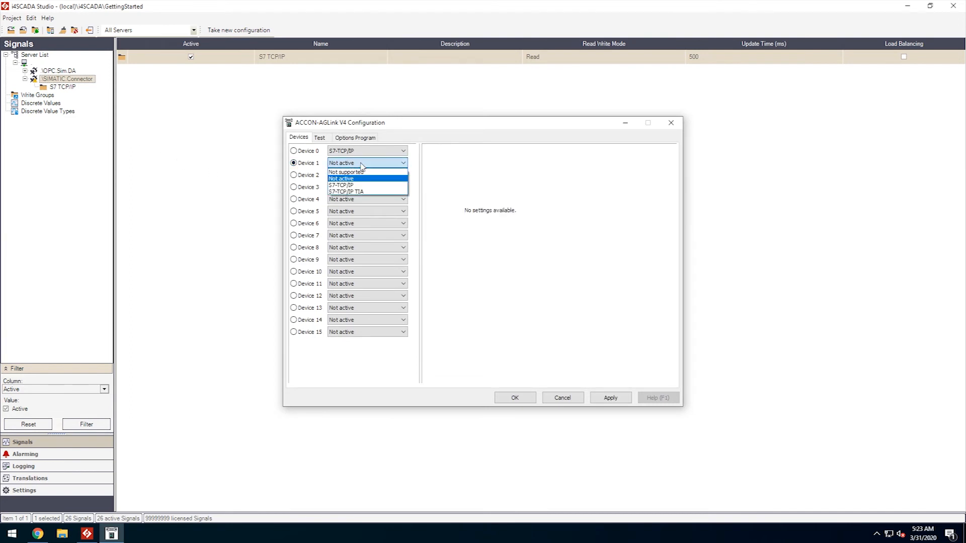
pyautogui.click(375, 193)
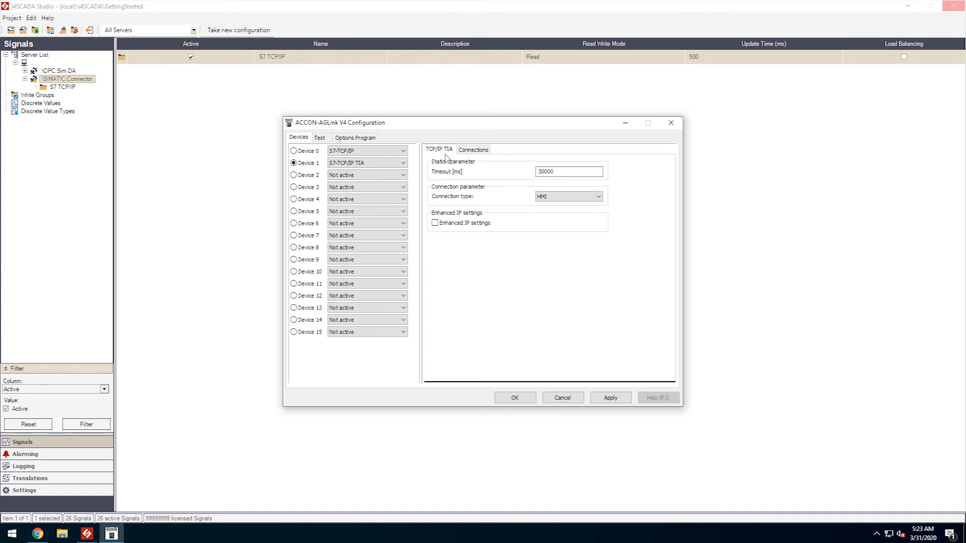
# - Add a Device 1 connection with PLC no. 2, IP address 10.0.0.7 and type Auto Detect, and apply it
pyautogui.click(484, 152)
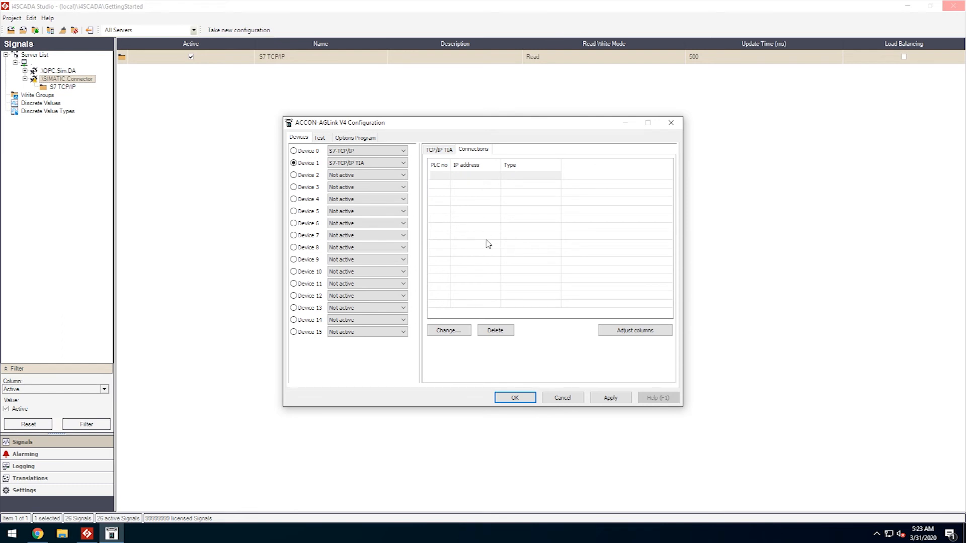
pyautogui.doubleClick(443, 176)
pyautogui.write('2')
pyautogui.press('Tab')
pyautogui.write('10')
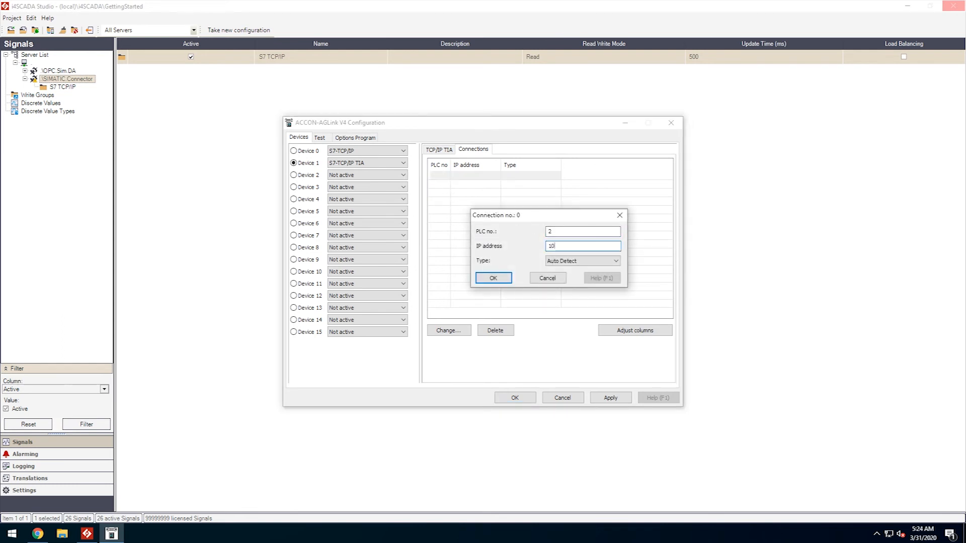
pyautogui.write('.0.0.7')
pyautogui.click(585, 261)
pyautogui.click(571, 270)
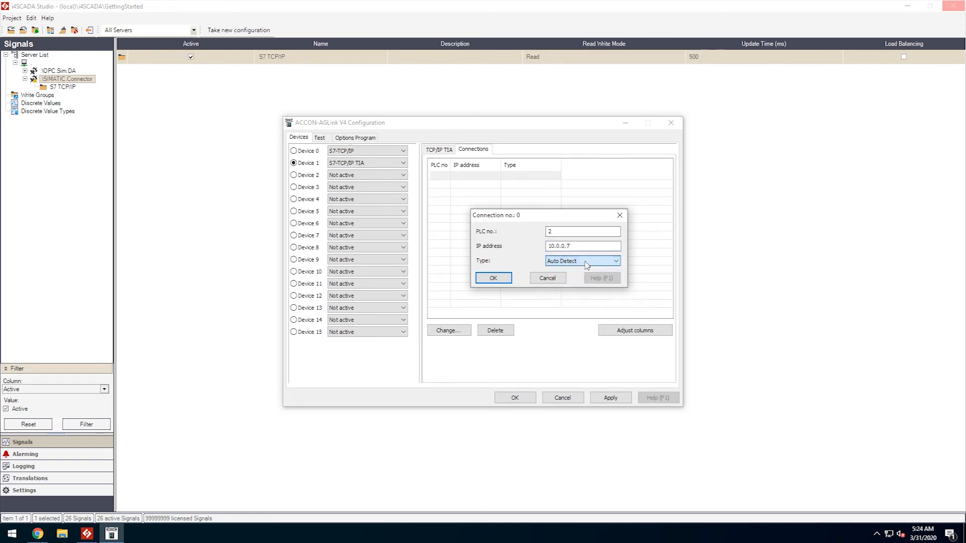
pyautogui.click(493, 278)
pyautogui.click(610, 397)
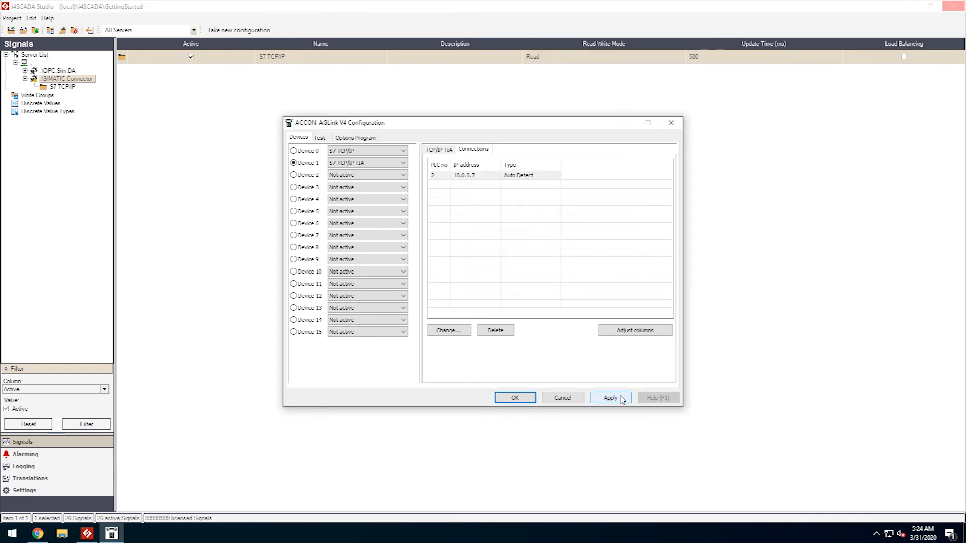
# - Confirm the device configuration, then set the SIMATIC Connector's TIA browse type for Device 1, PLC 2 to PLC Project
pyautogui.click(515, 397)
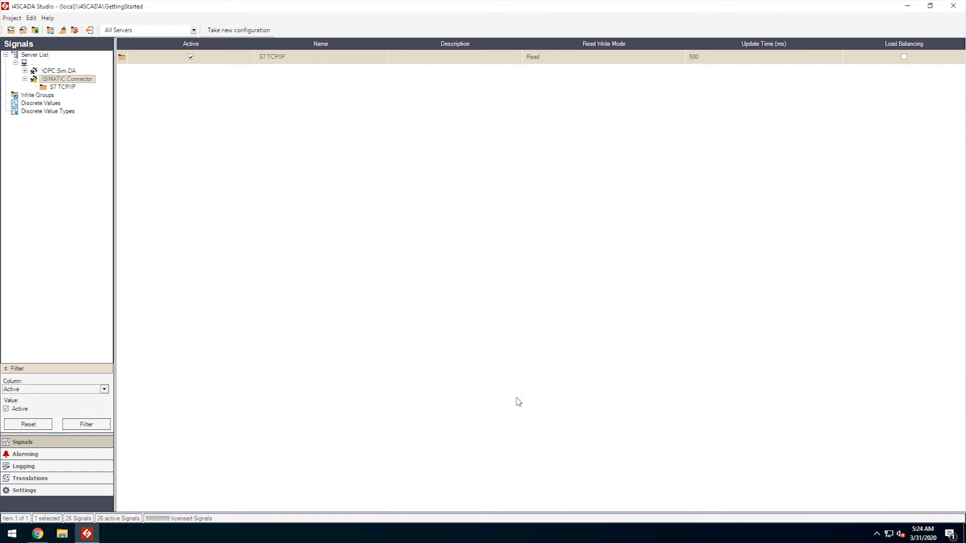
pyautogui.rightClick(86, 83)
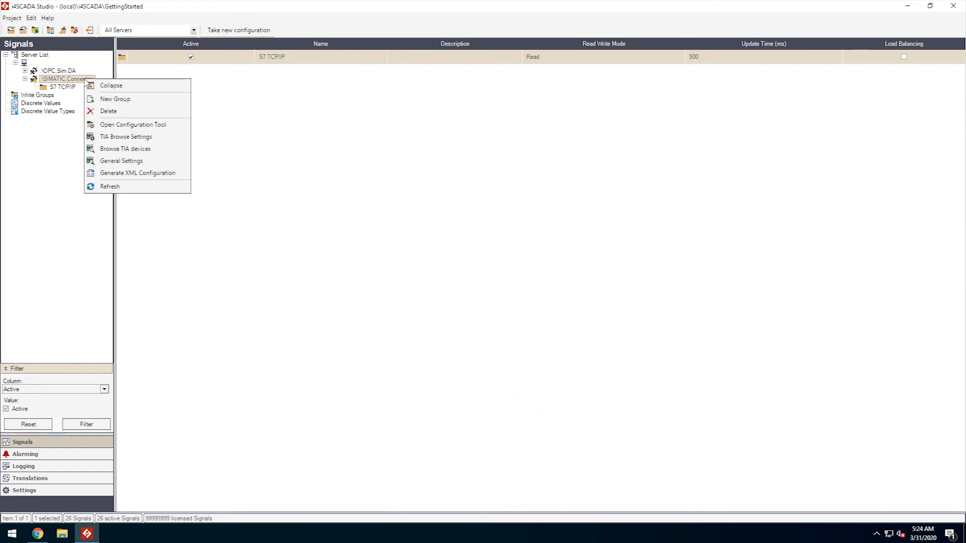
pyautogui.click(118, 137)
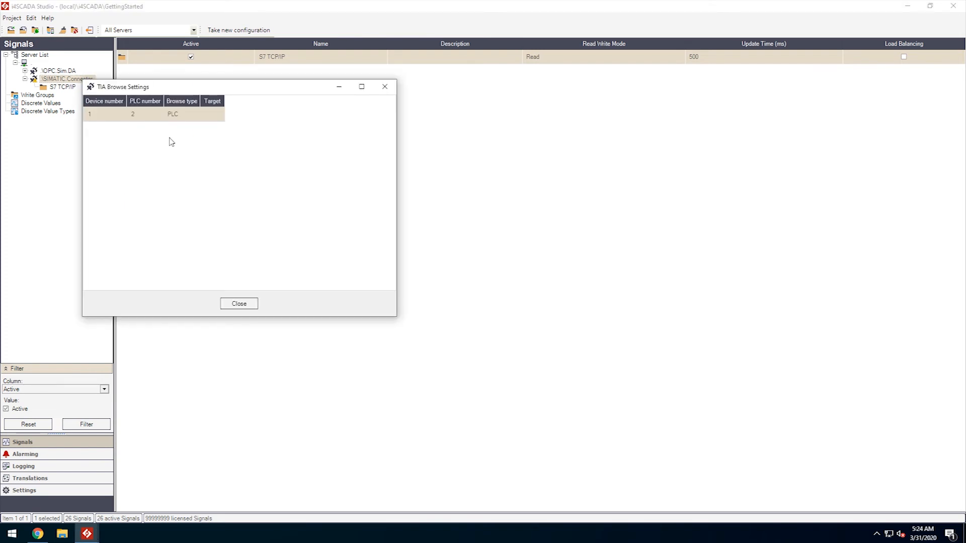
pyautogui.click(190, 115)
pyautogui.click(196, 114)
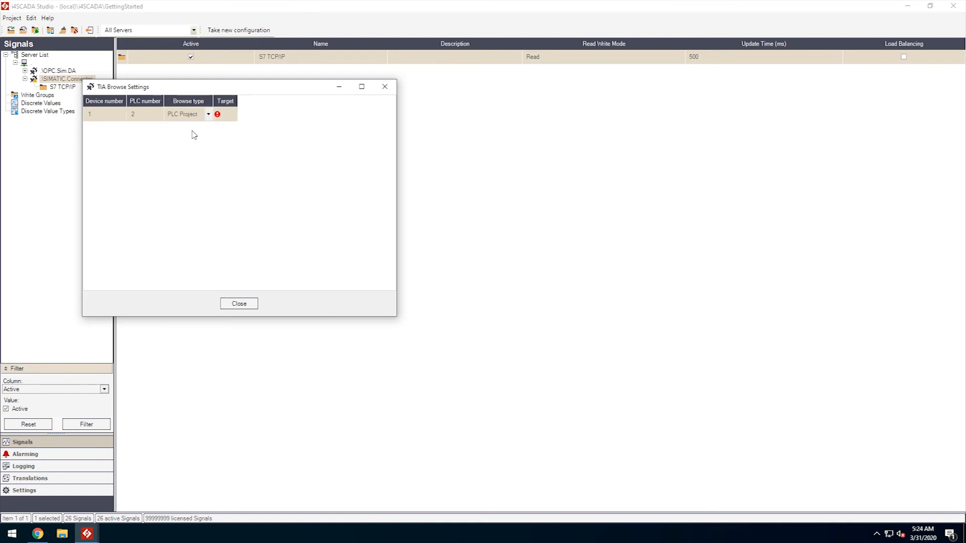
# - Choose S71200_Projekt1.ap13 from the S71200_Projekt1 folder in Documents as the browse target and close the TIA Browse Settings
pyautogui.click(232, 115)
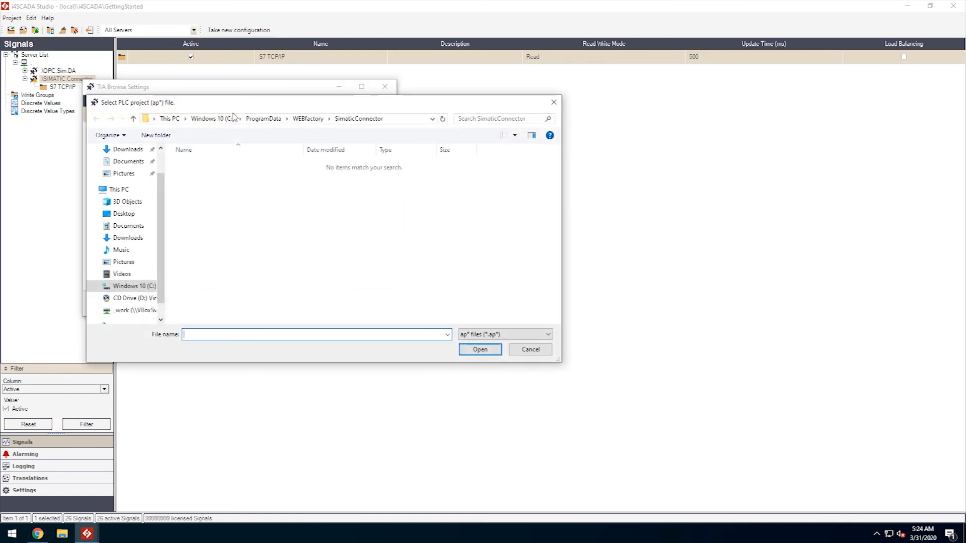
pyautogui.click(130, 225)
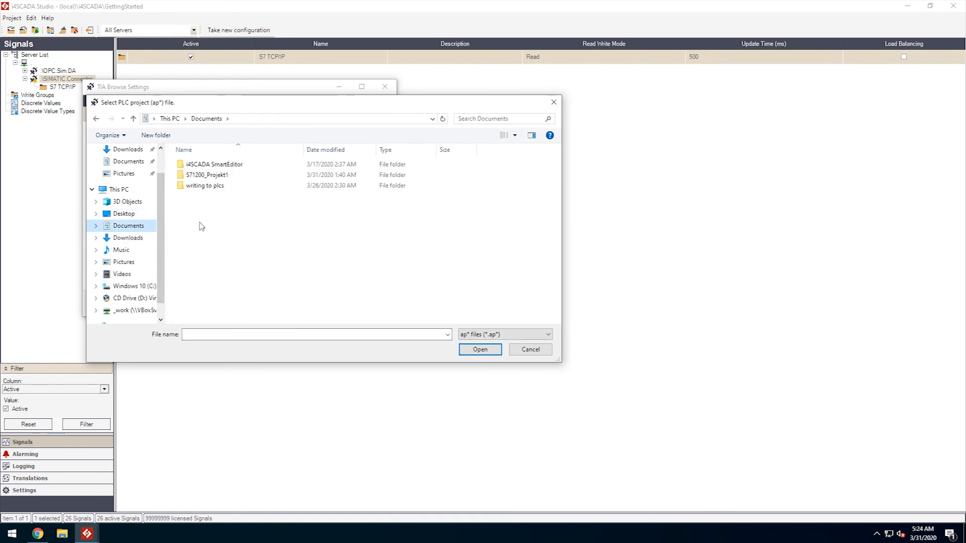
pyautogui.doubleClick(208, 175)
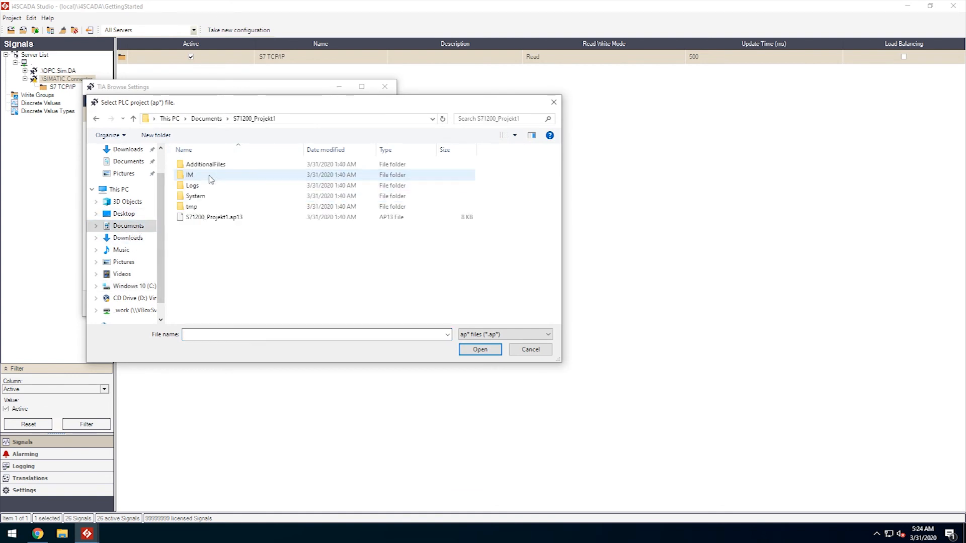
pyautogui.click(216, 217)
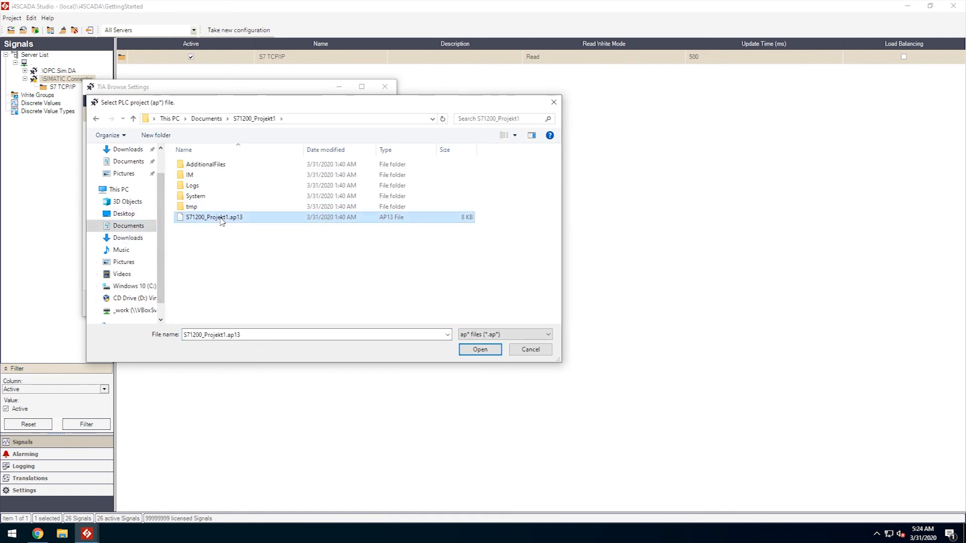
pyautogui.click(480, 350)
pyautogui.click(247, 305)
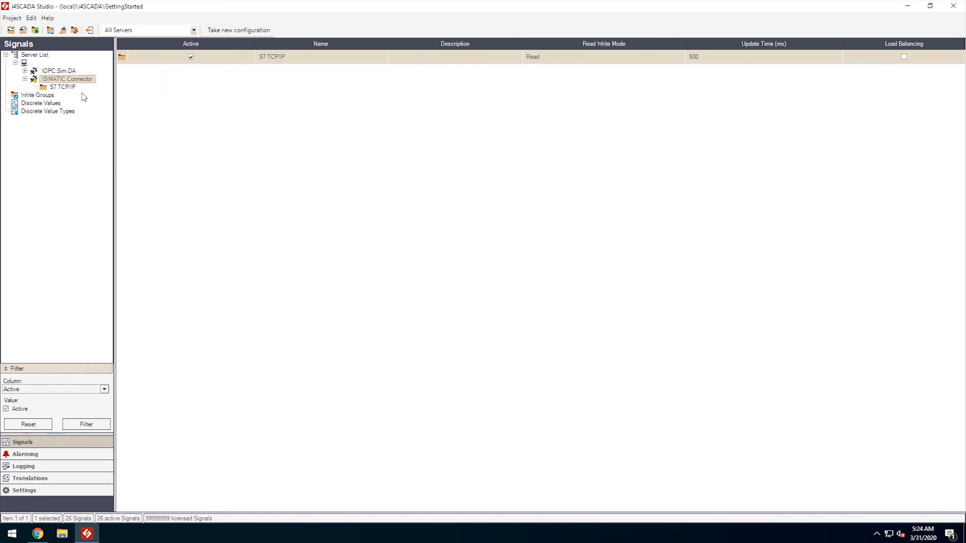
# - Browse the SIMATIC Connector's TIA devices and expand Device 1, PLC 2 and S71200 down to its Blocks and Tags
pyautogui.rightClick(81, 81)
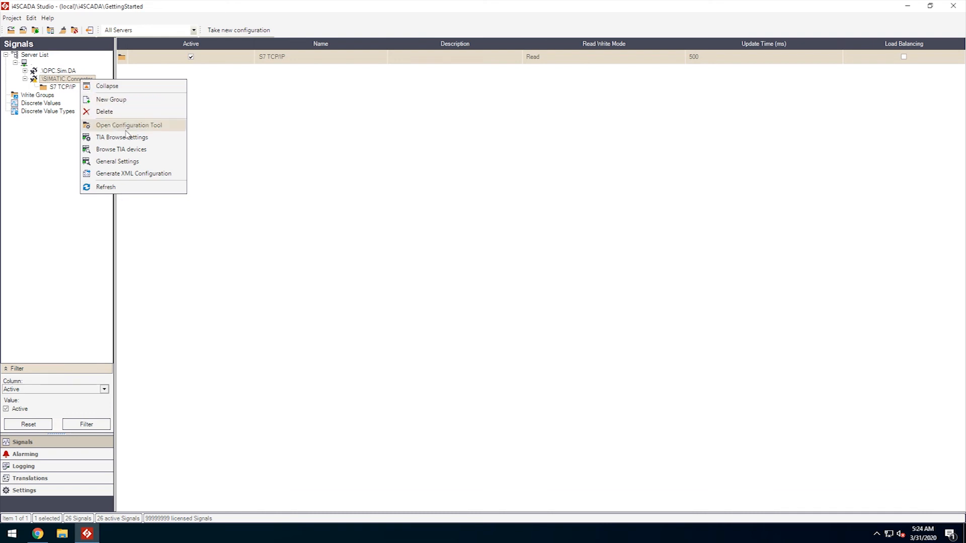
pyautogui.click(160, 150)
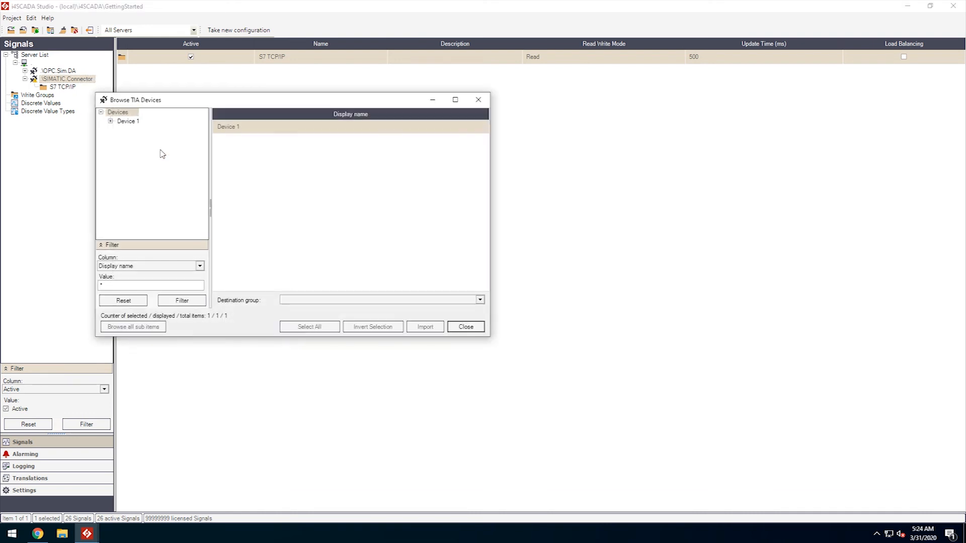
pyautogui.click(110, 122)
pyautogui.doubleClick(134, 130)
pyautogui.click(146, 140)
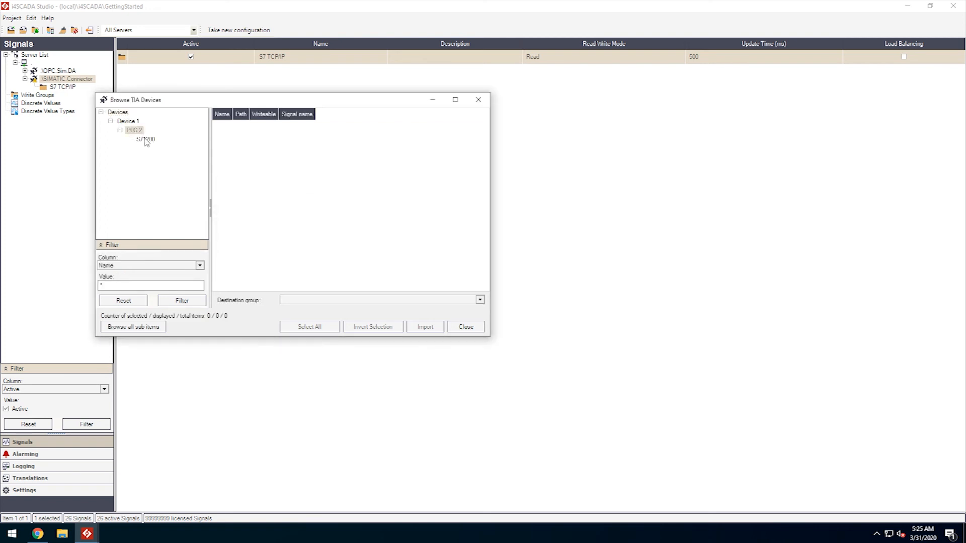
pyautogui.click(154, 148)
pyautogui.click(153, 212)
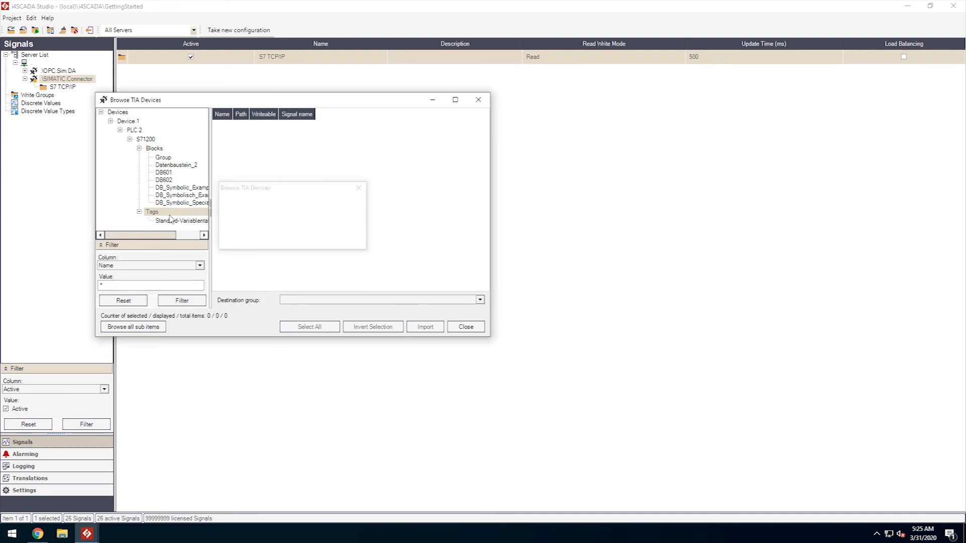
# - Import all signals of the Datenbaustein_2 block into a new destination group named S7 TCP/IP TIA and close the device browser
pyautogui.click(176, 166)
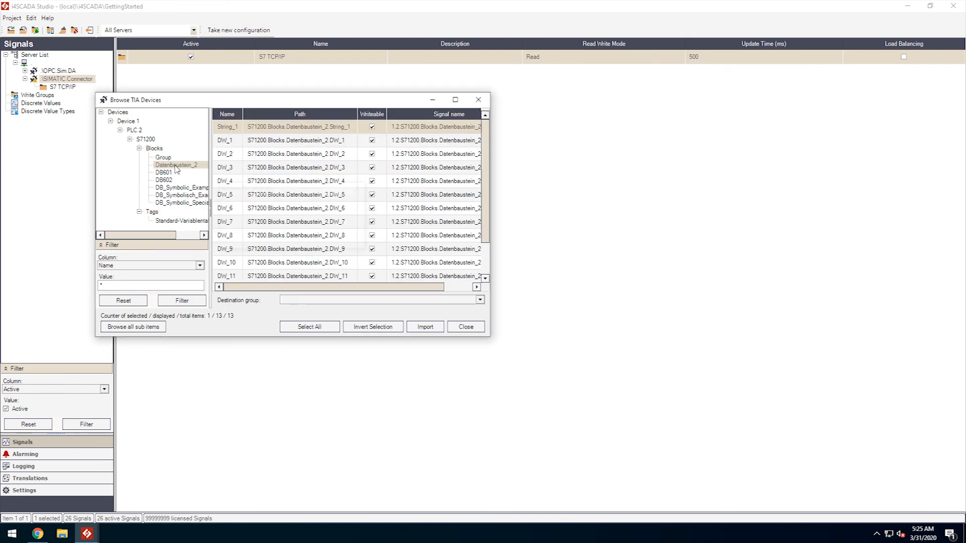
pyautogui.click(320, 327)
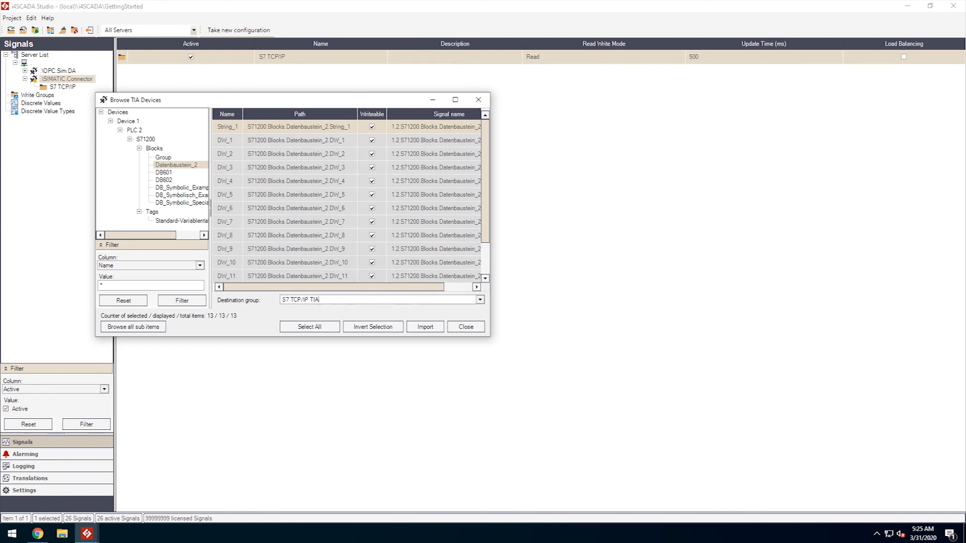
pyautogui.click(425, 327)
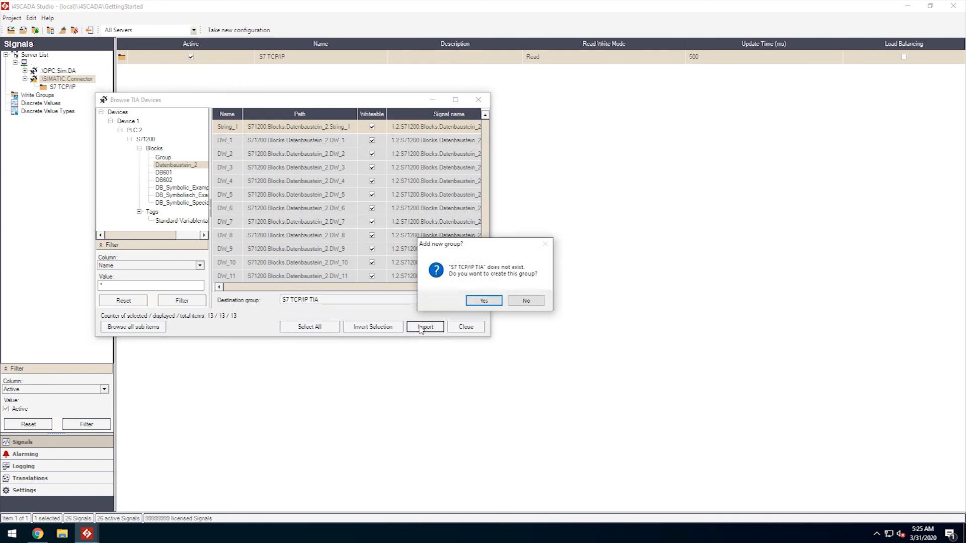
pyautogui.click(487, 302)
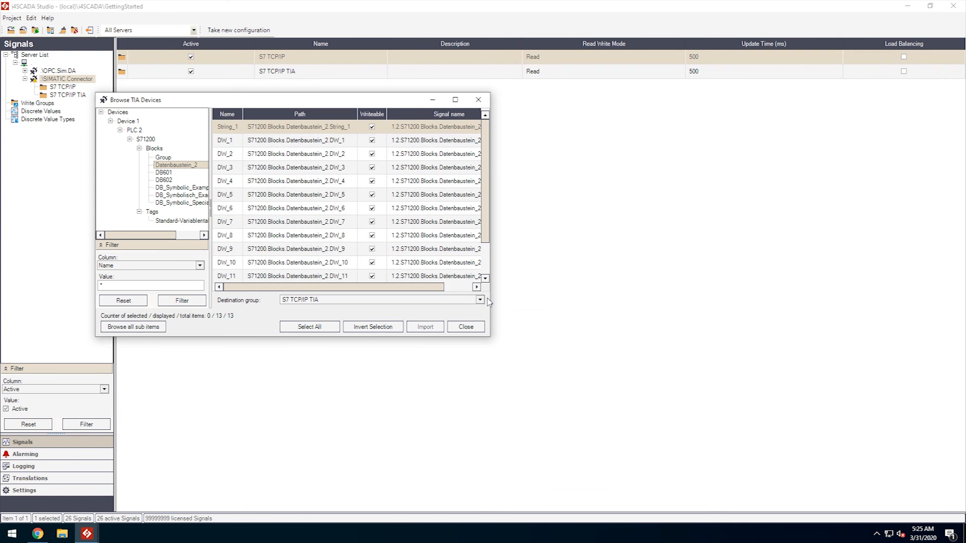
pyautogui.click(465, 327)
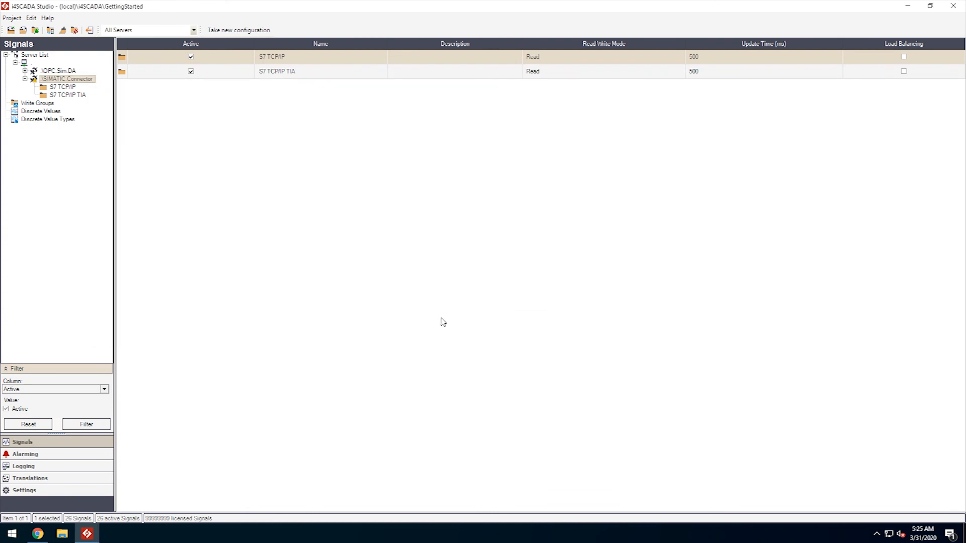
# - Open the S7 TCP/IP TIA group and save the details of its Datenbaustein_2.DW_1 signal
pyautogui.click(80, 97)
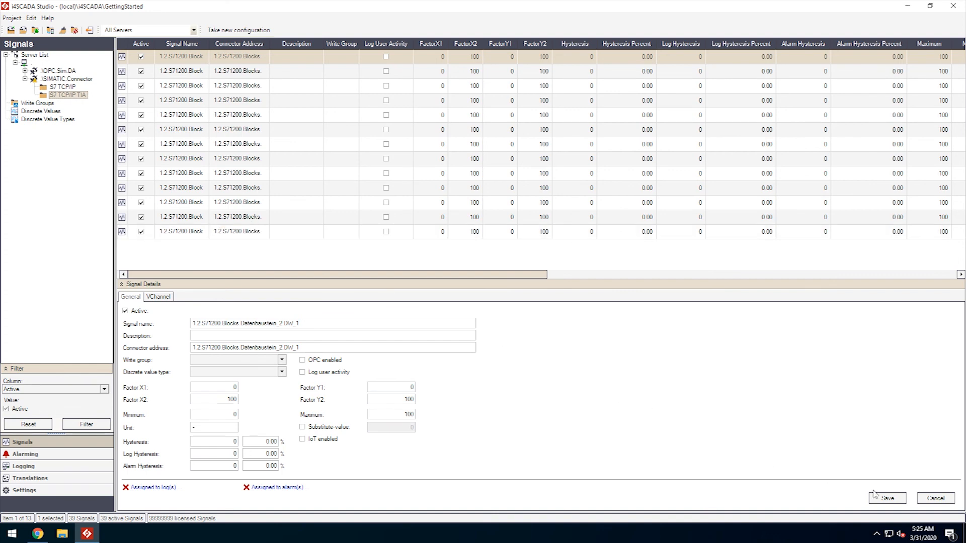
pyautogui.click(888, 499)
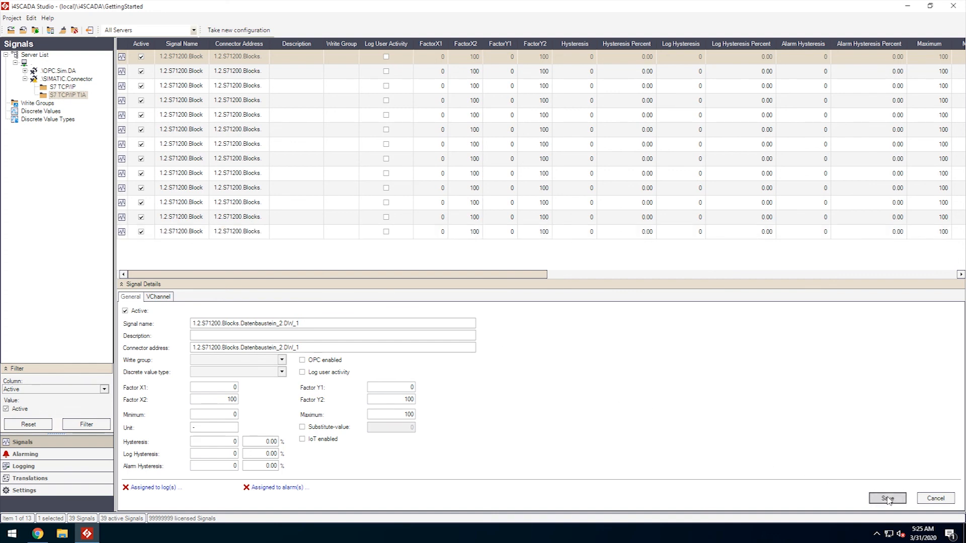